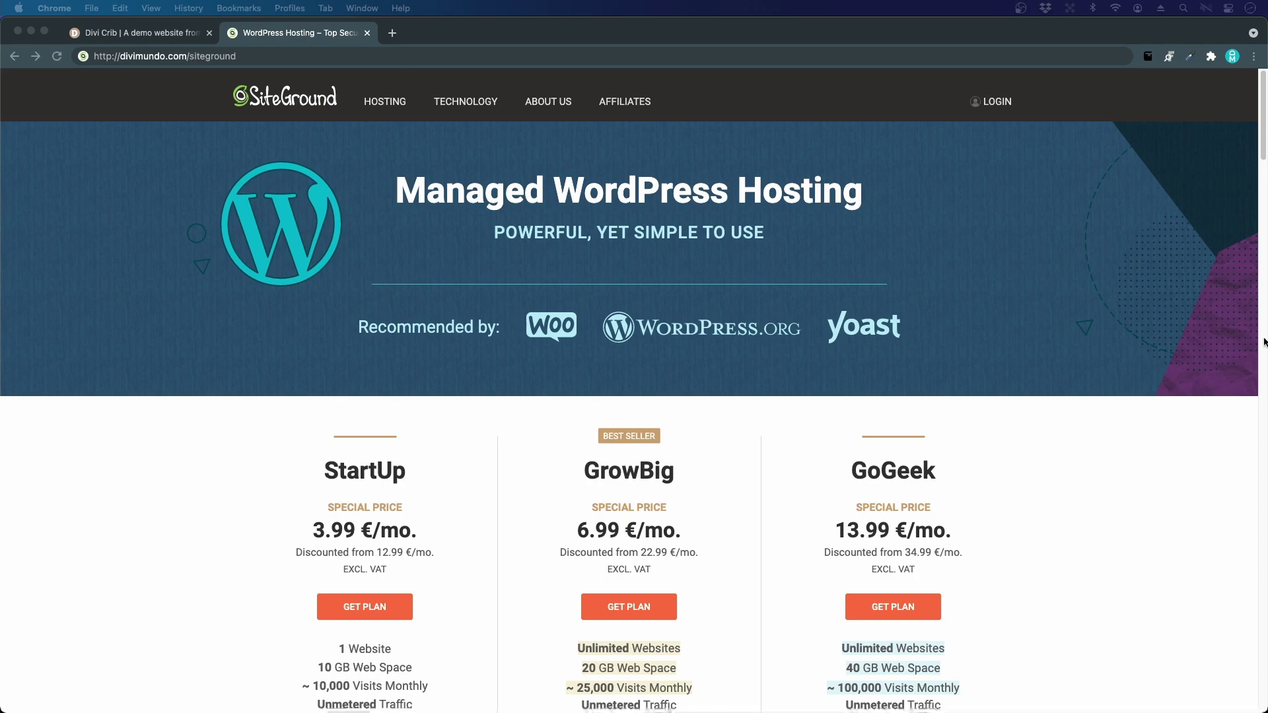
Scroll the pricing page to show the StartUp, GrowBig and GoGeek feature lists.
scroll(1021, 364, down, 5)
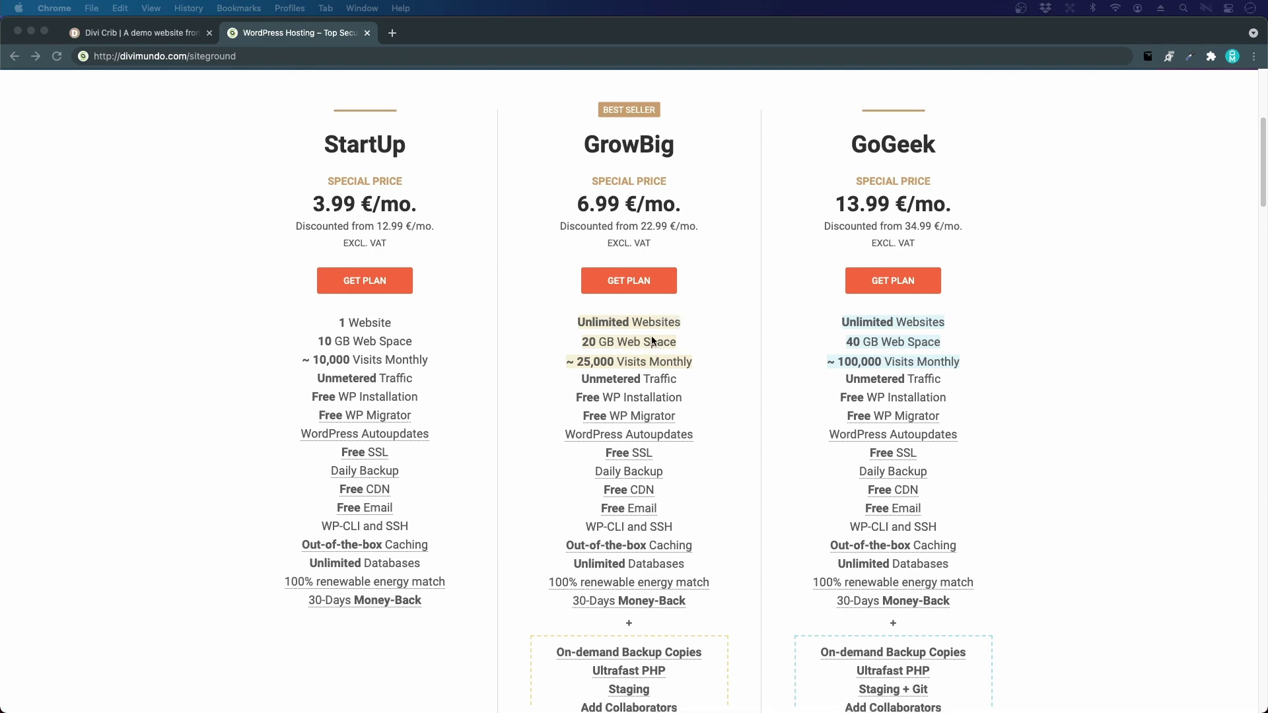
scroll(638, 361, down, 4)
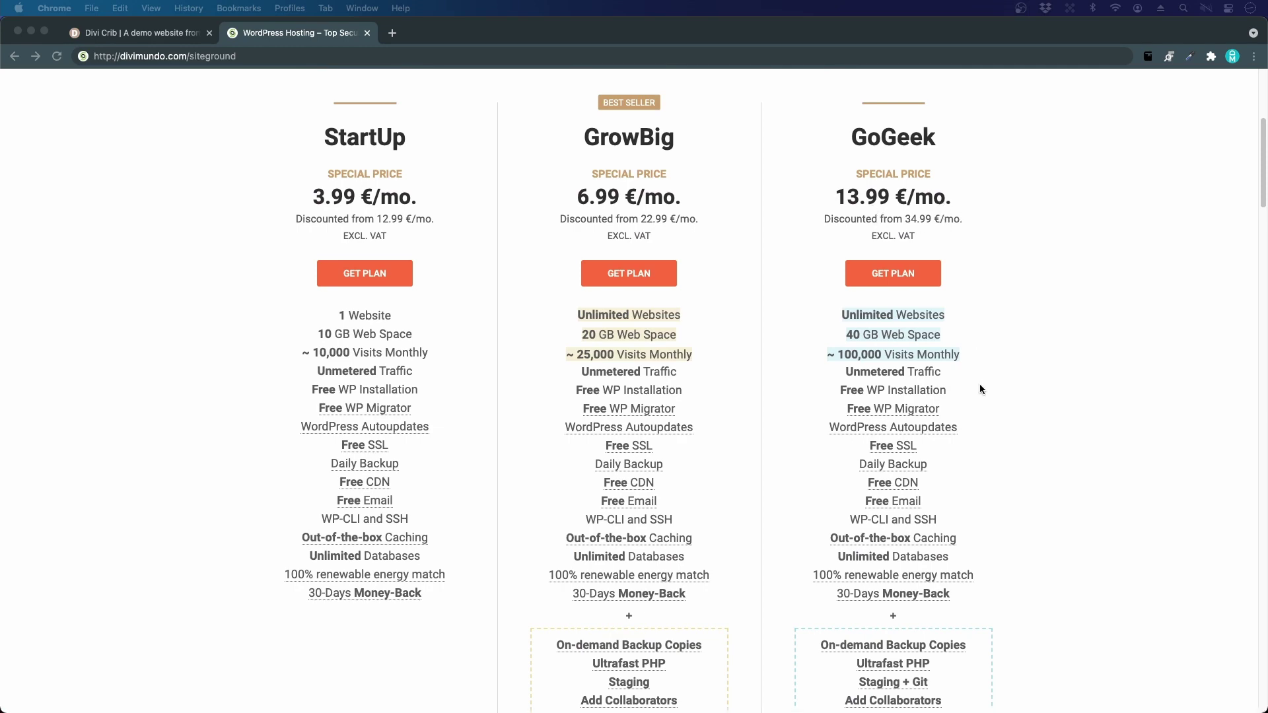
scroll(980, 382, down, 1)
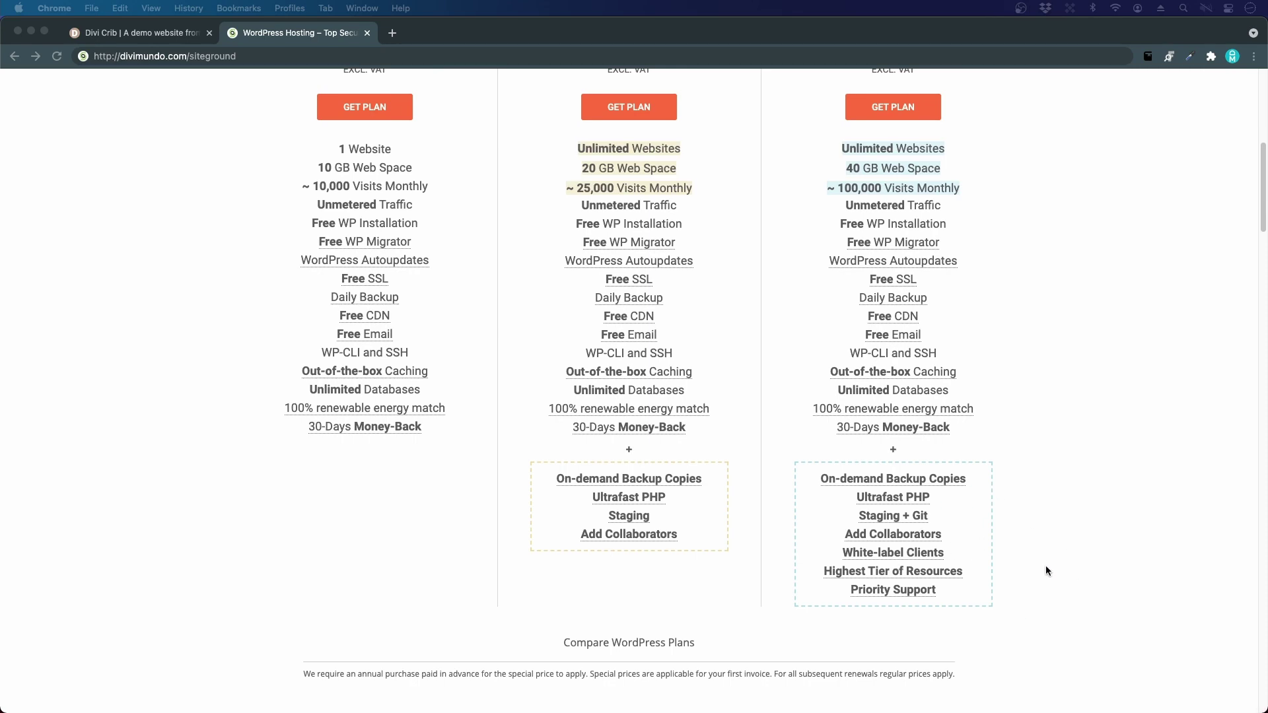
scroll(1056, 568, up, 3)
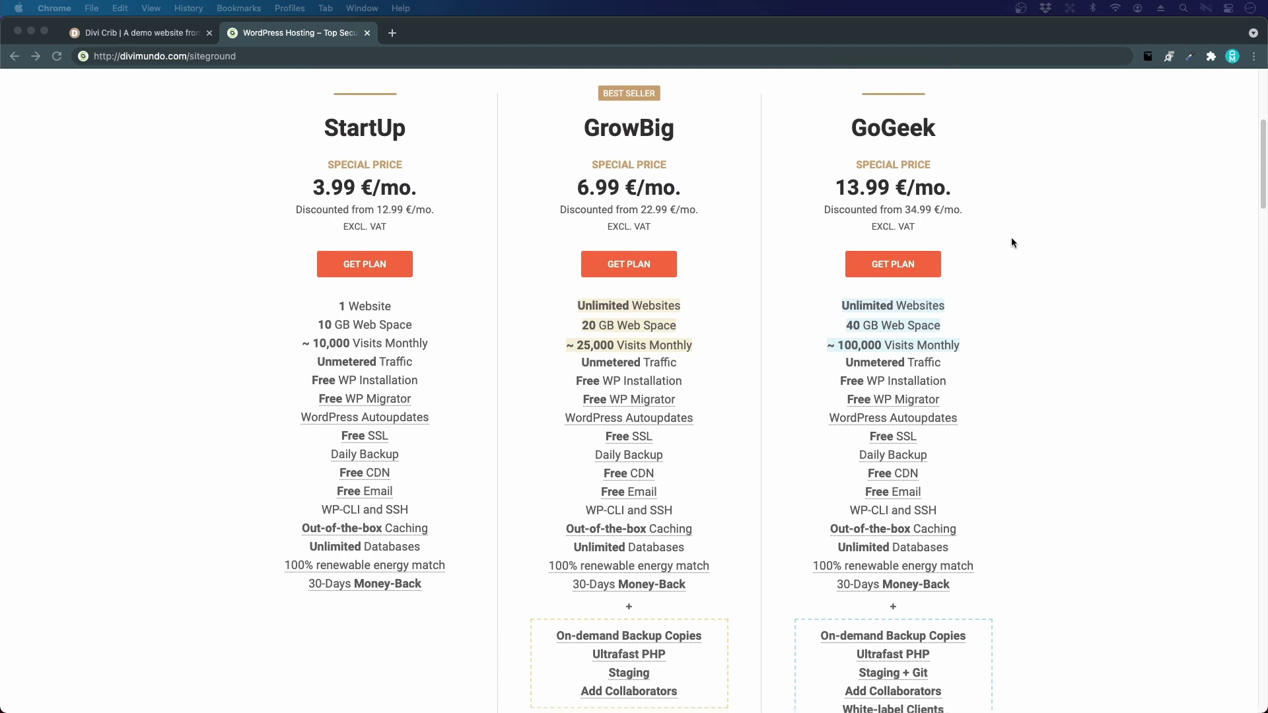
scroll(1011, 243, up, 1)
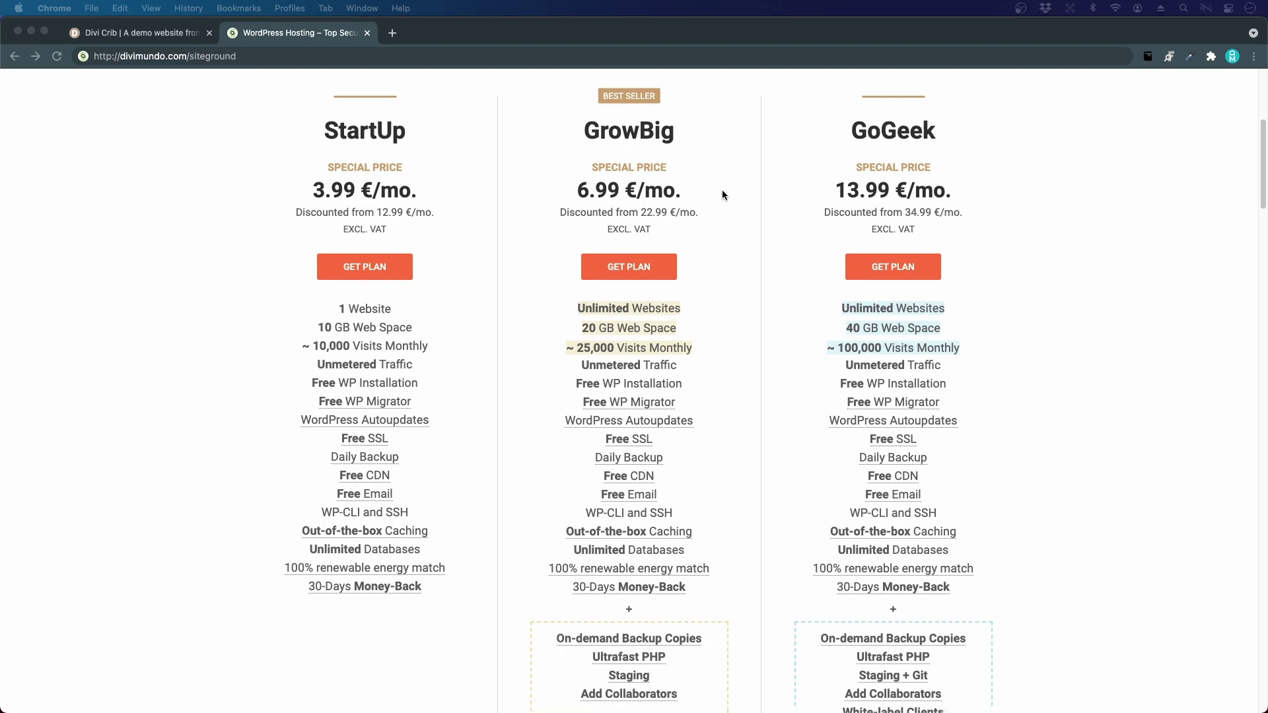
scroll(723, 198, up, 2)
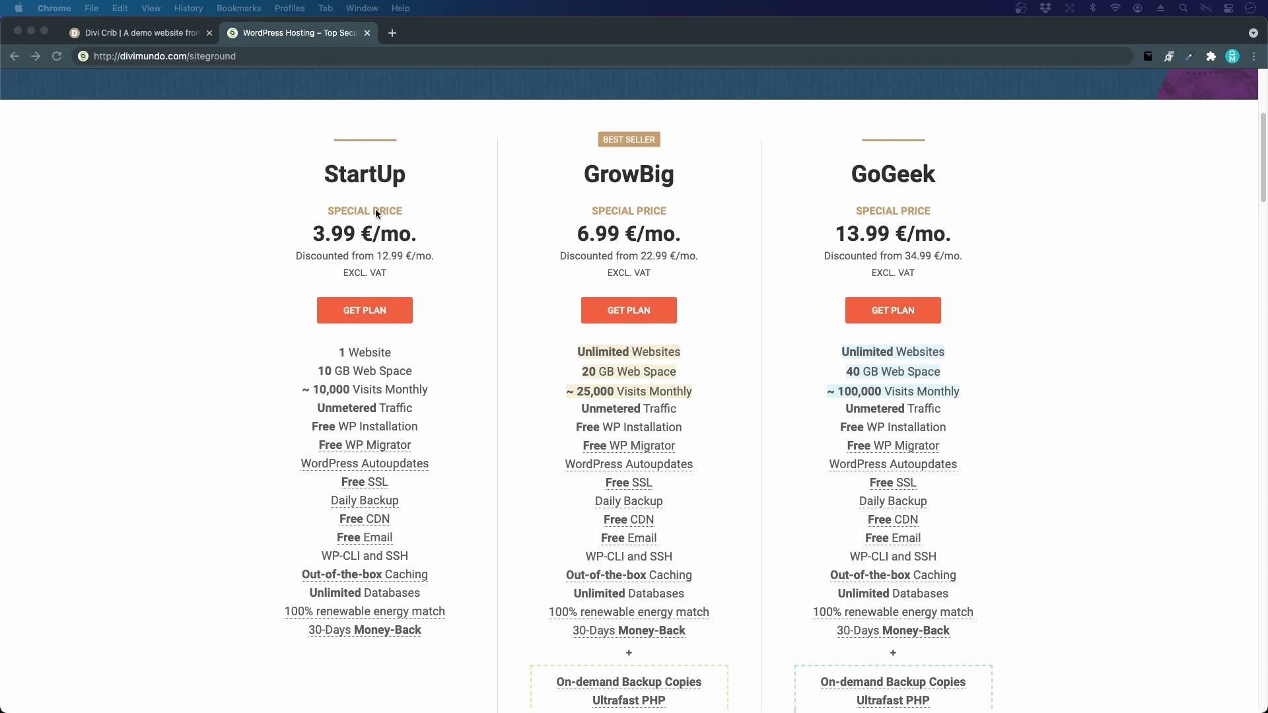
Order the StartUp plan and enter divicrib as a new .com domain to register.
click(365, 311)
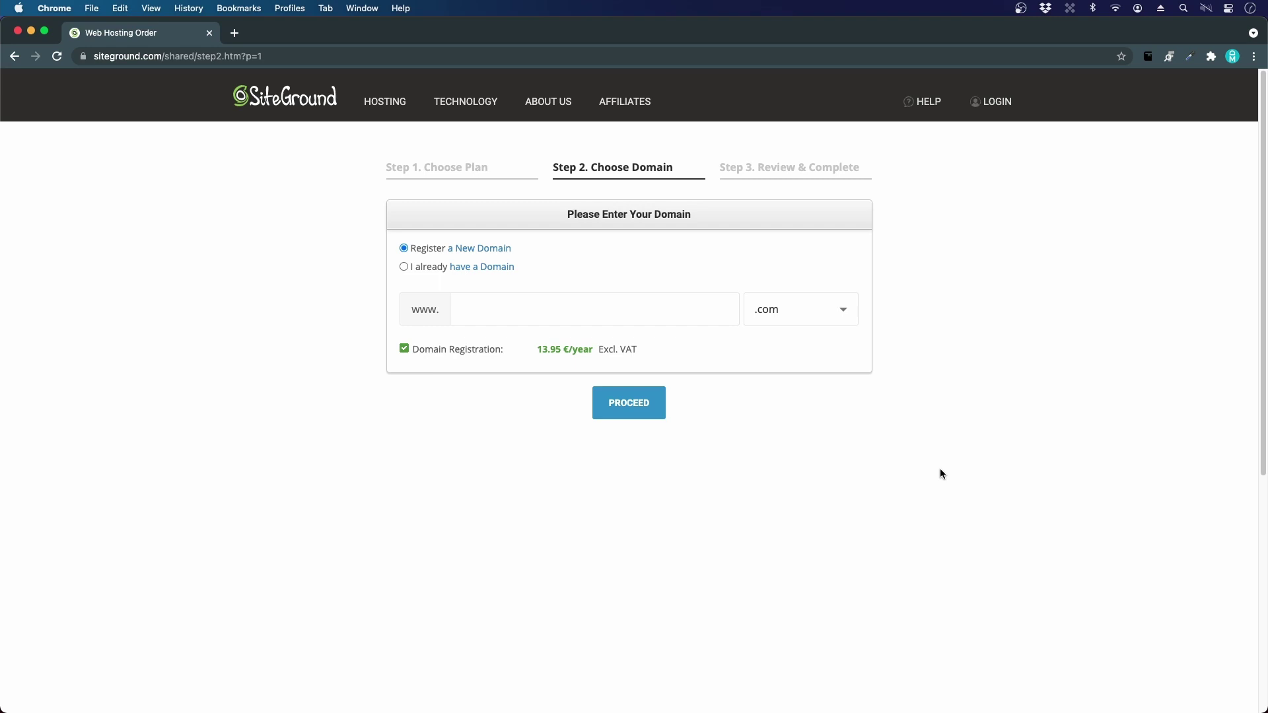
click(830, 315)
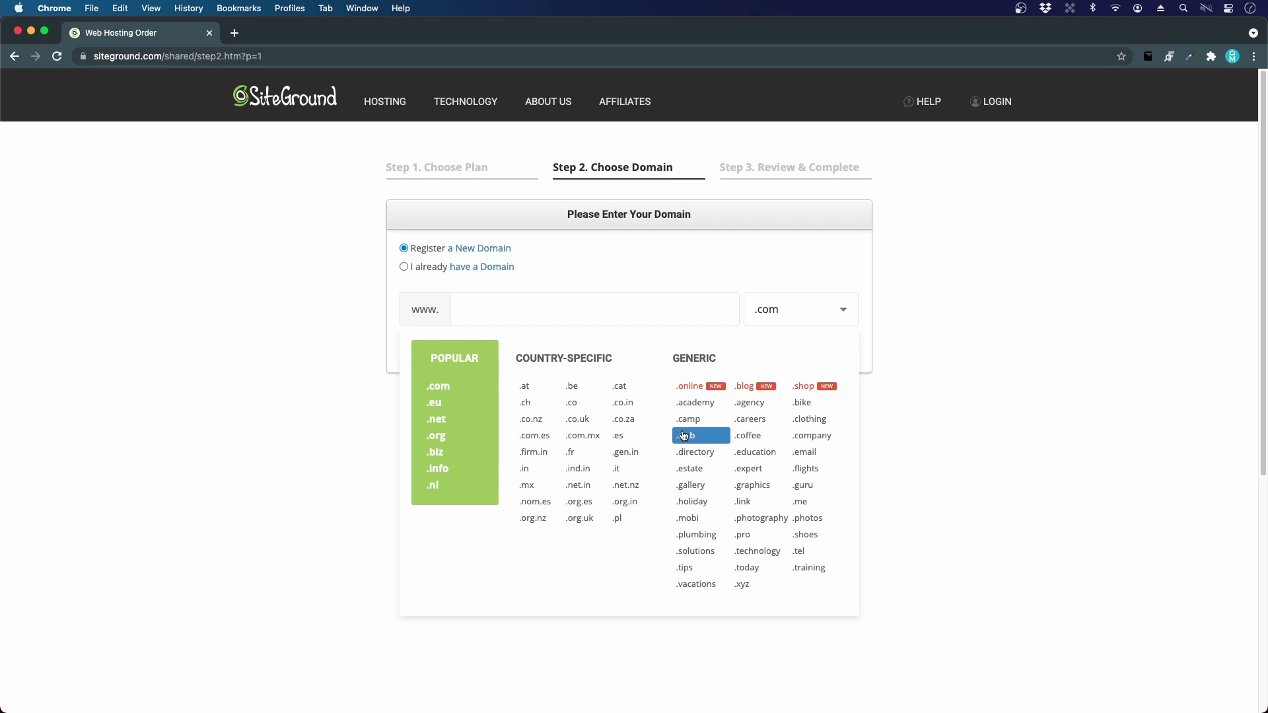
click(891, 320)
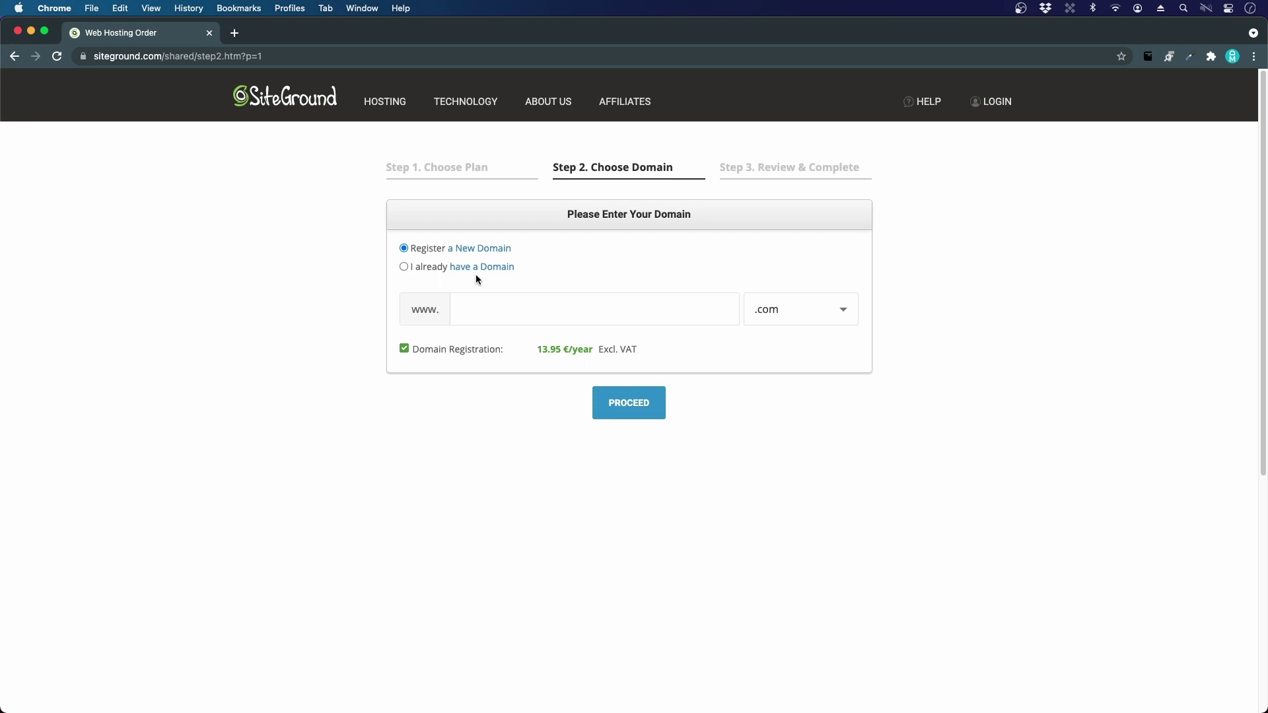
click(404, 268)
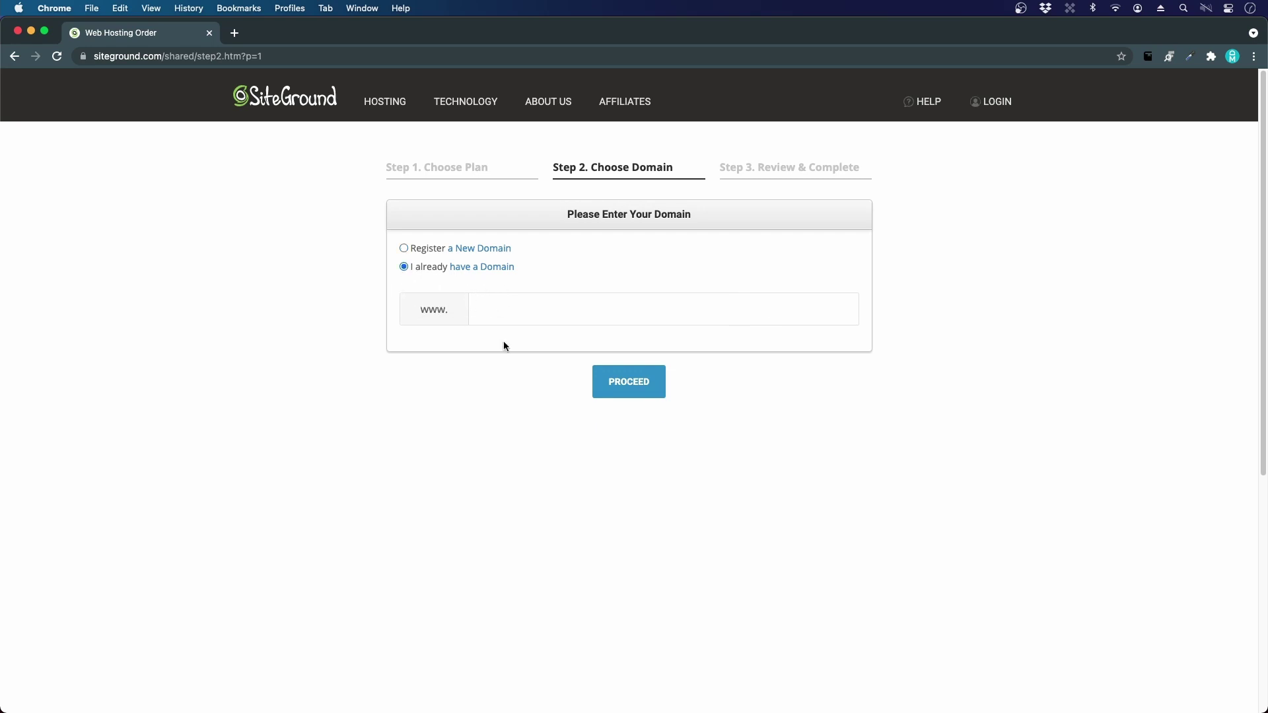
click(400, 249)
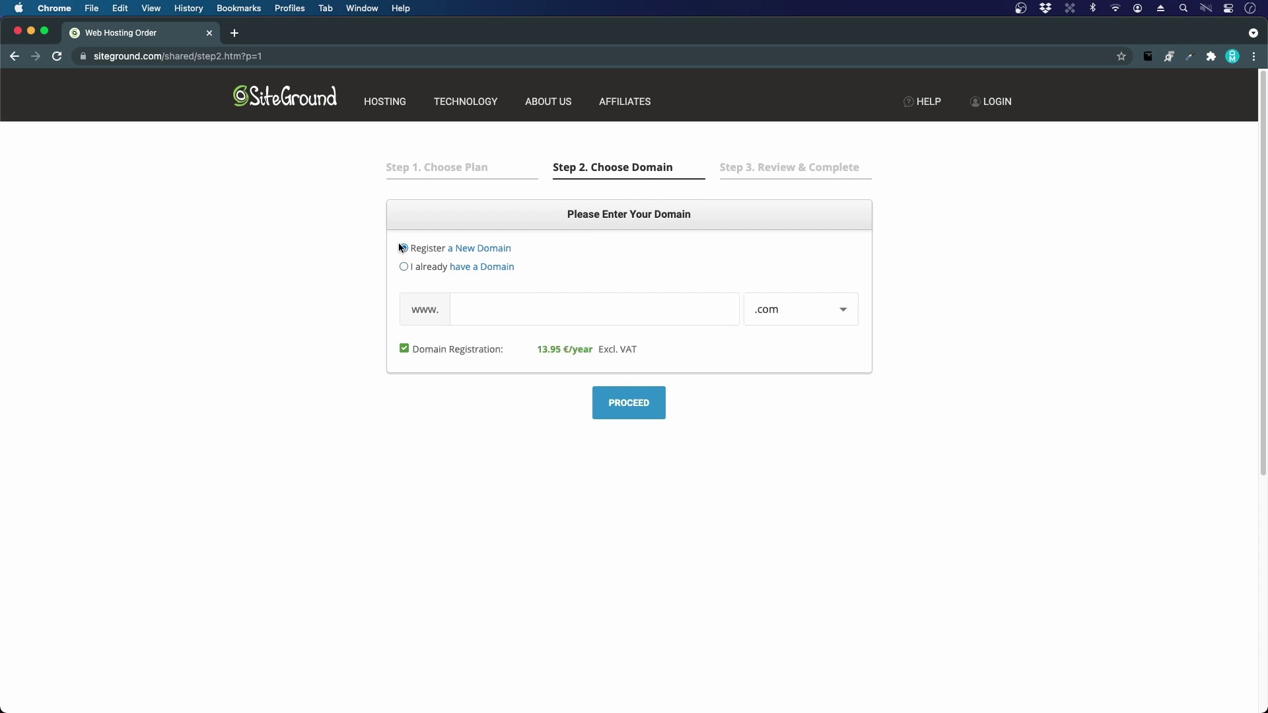
click(469, 307)
text(divi)
text(crib)
Proceed to Review & Complete and open the Hosting Plan dropdown under Purchase Information.
click(661, 414)
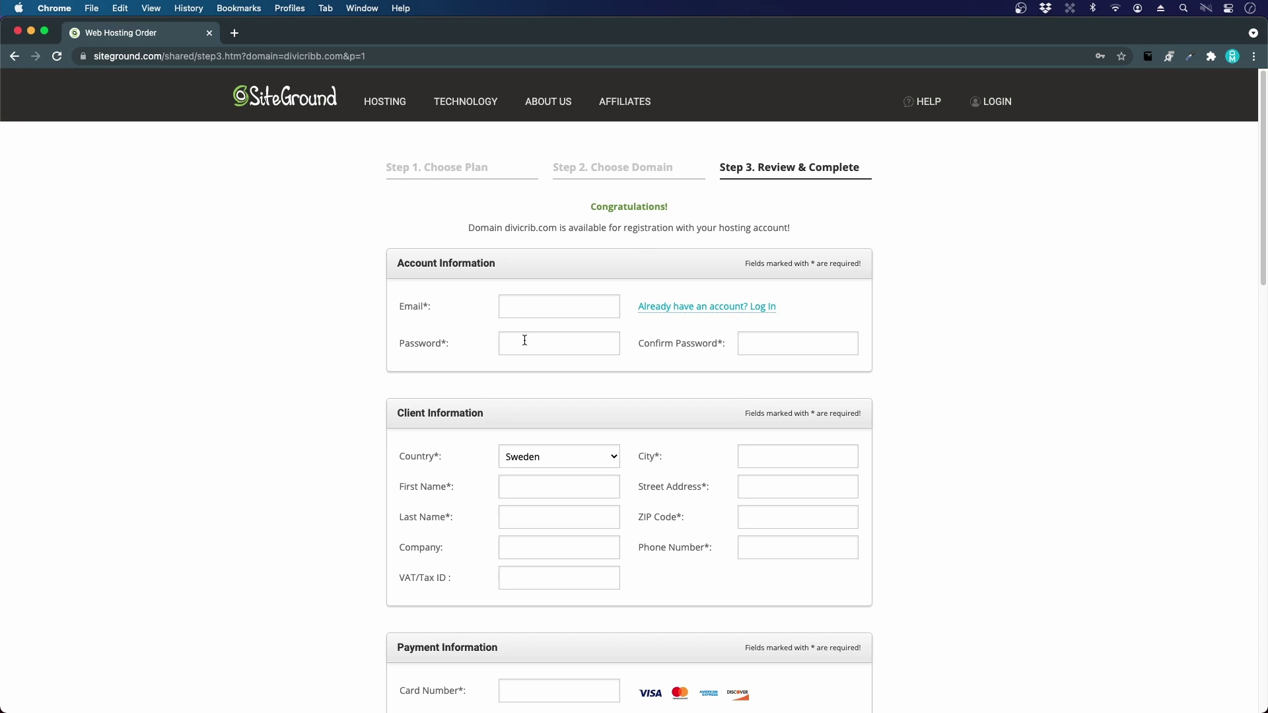
scroll(524, 343, down, 2)
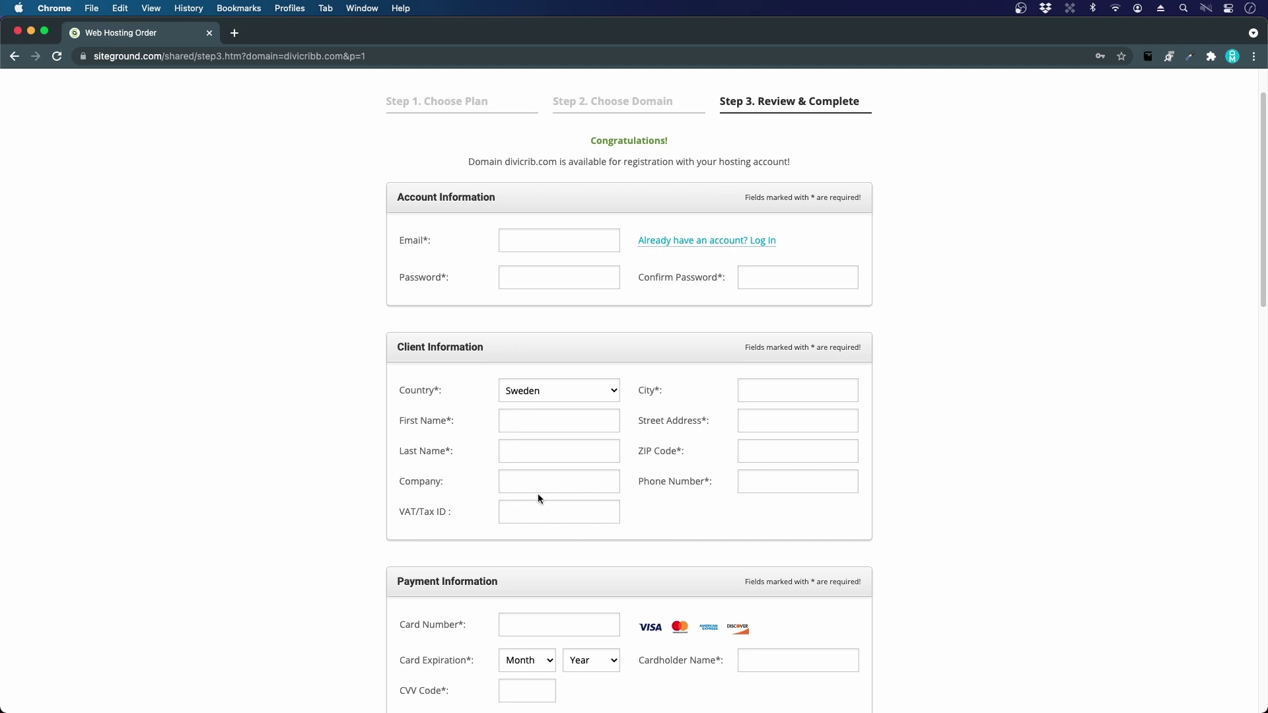
scroll(526, 489, down, 2)
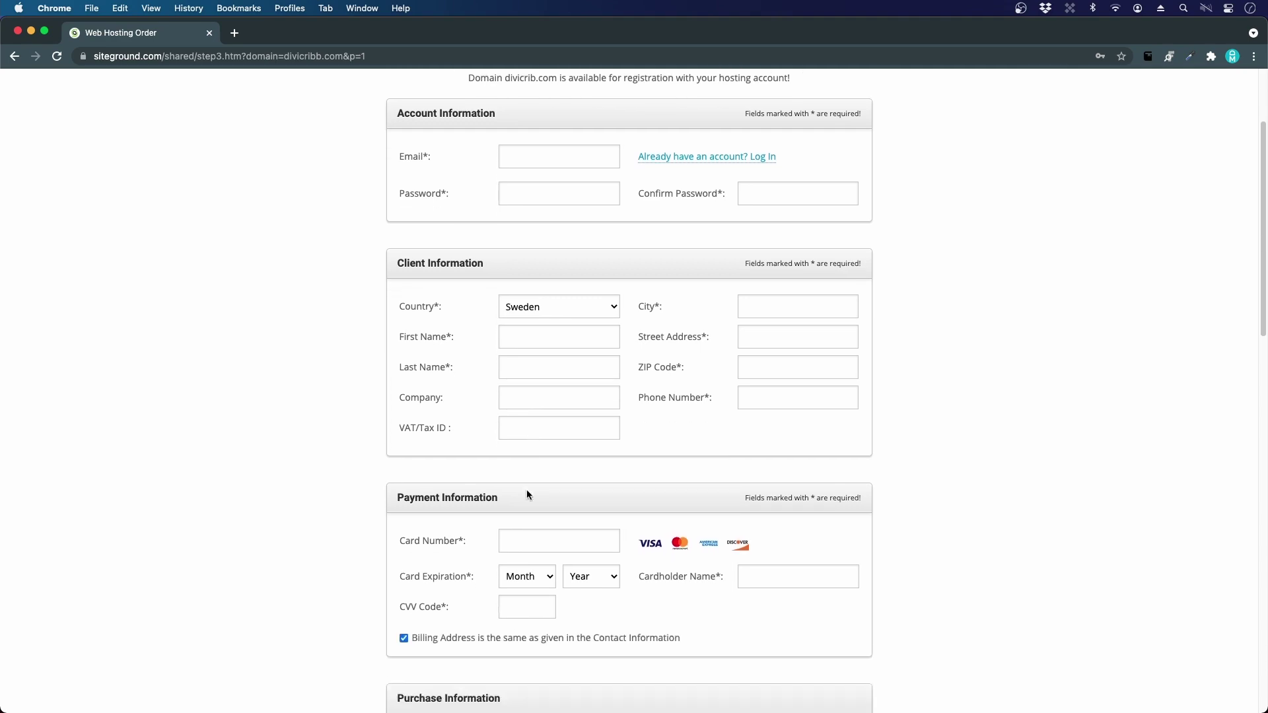
scroll(526, 489, down, 3)
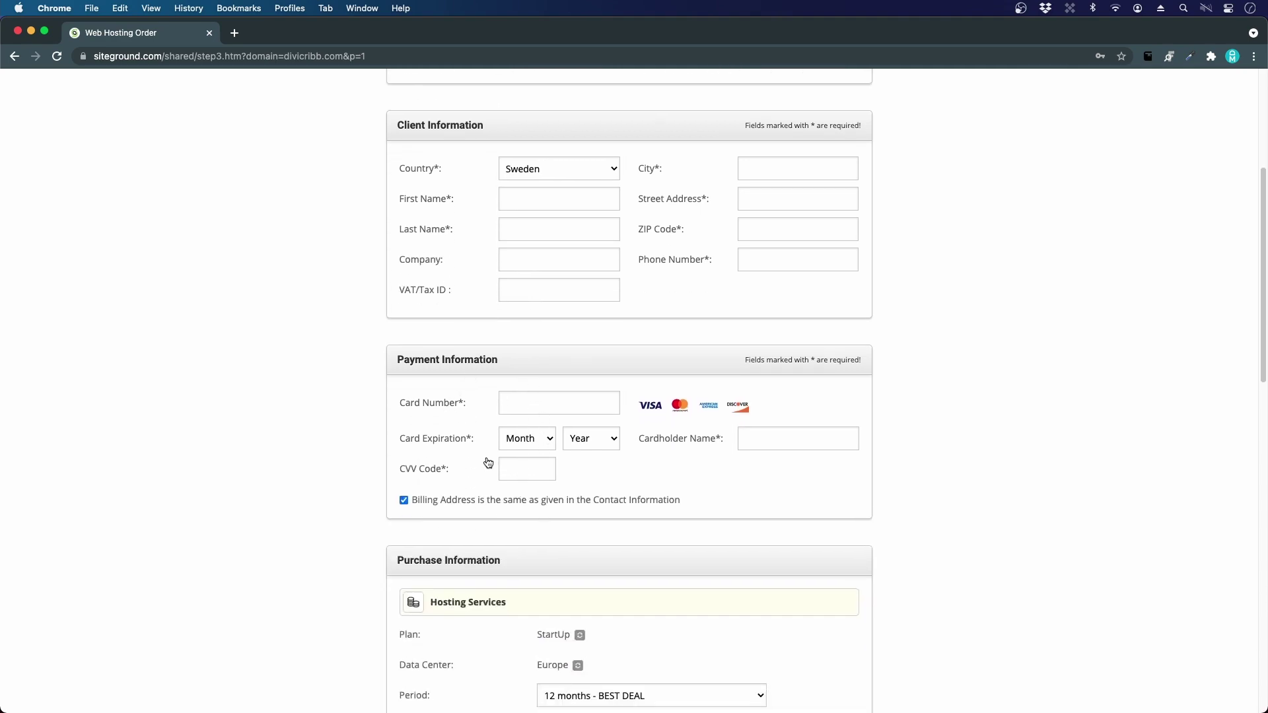
scroll(486, 462, down, 6)
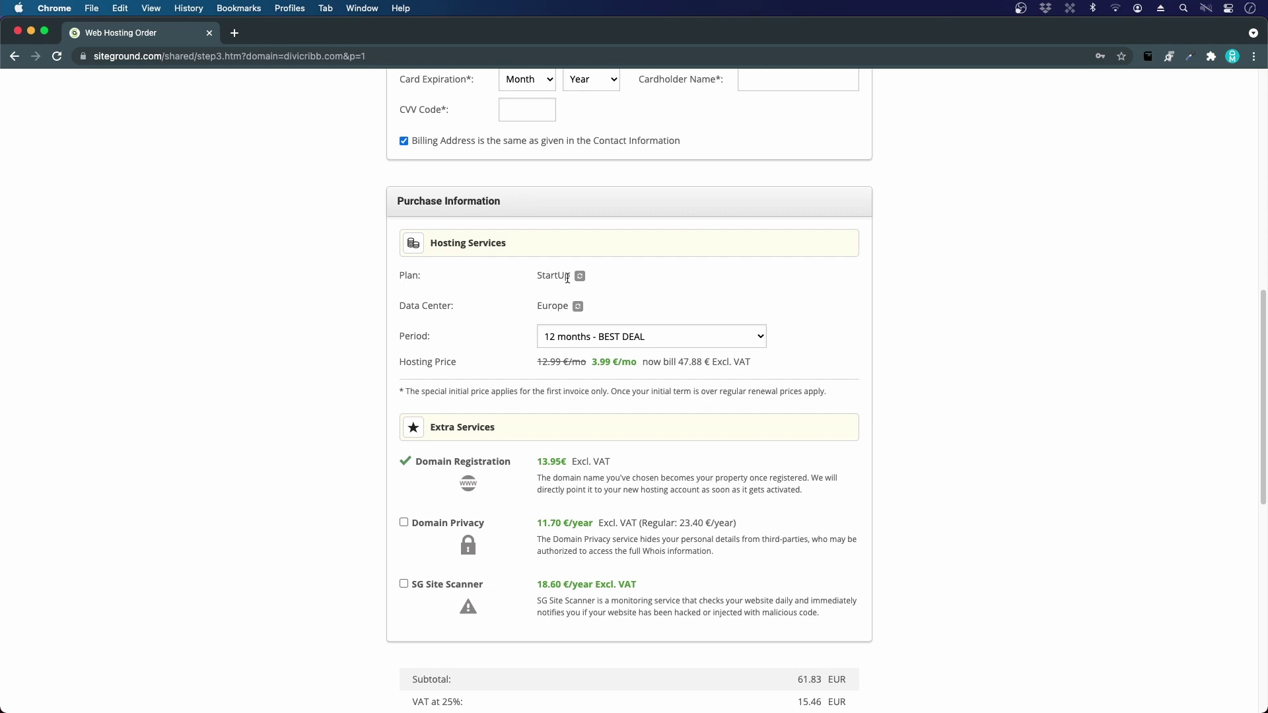
click(580, 277)
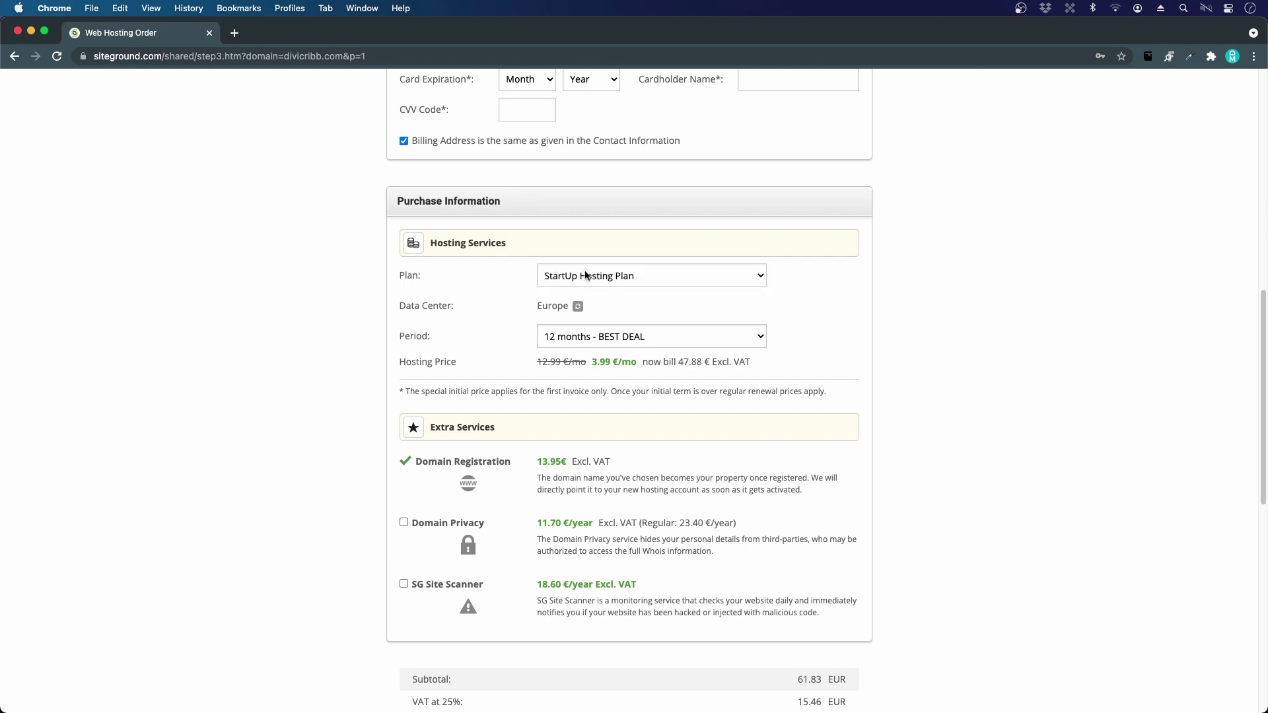
click(585, 275)
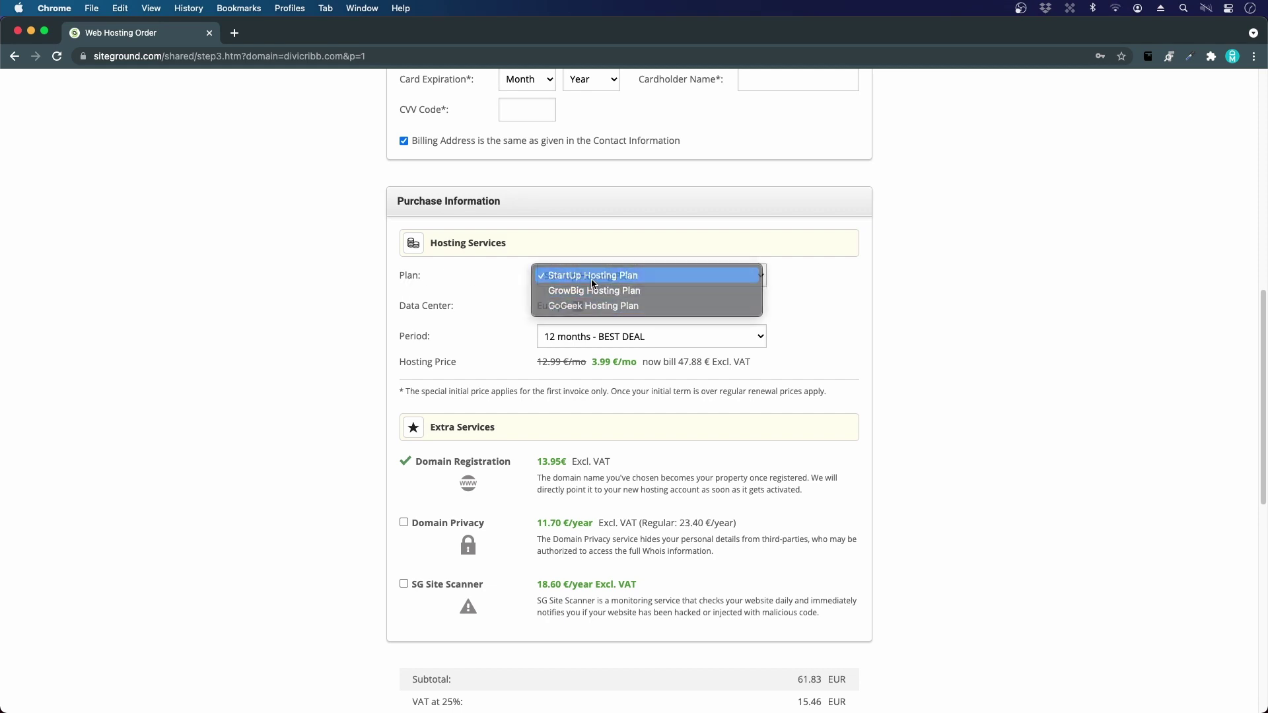
Keep the StartUp Hosting Plan and change the data center to USA, Iowa.
click(593, 282)
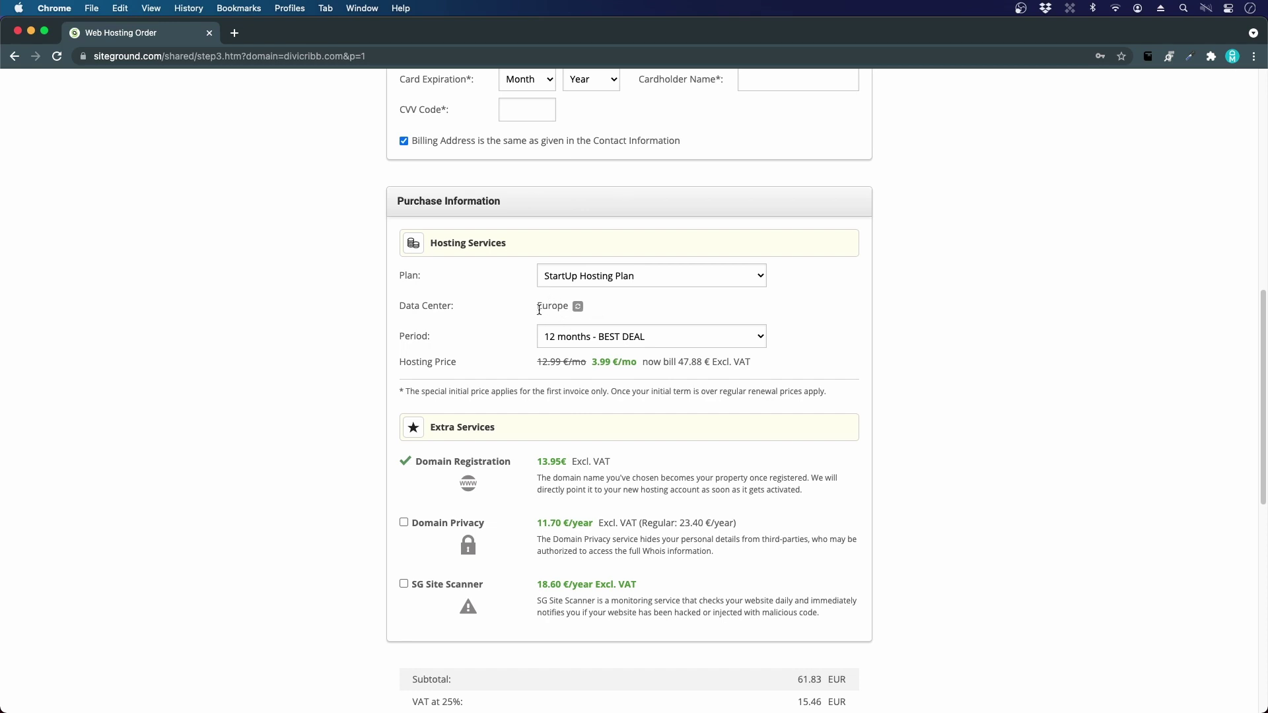
click(578, 306)
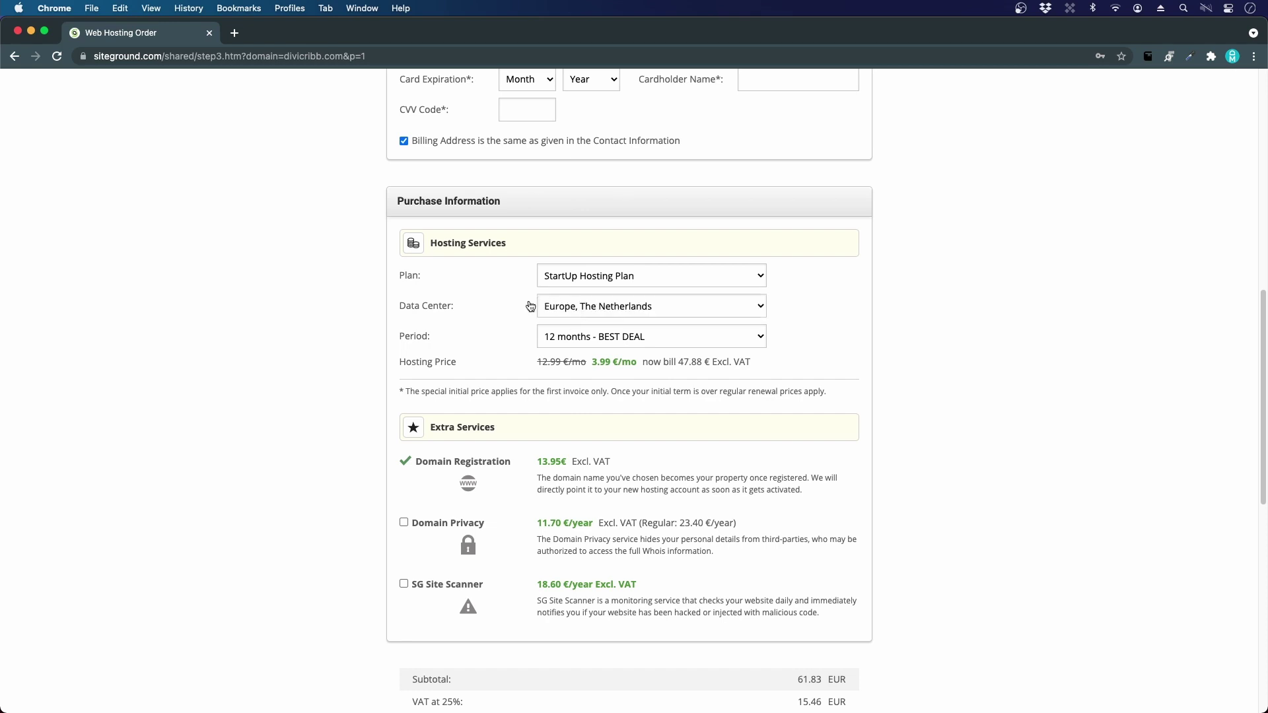
click(572, 309)
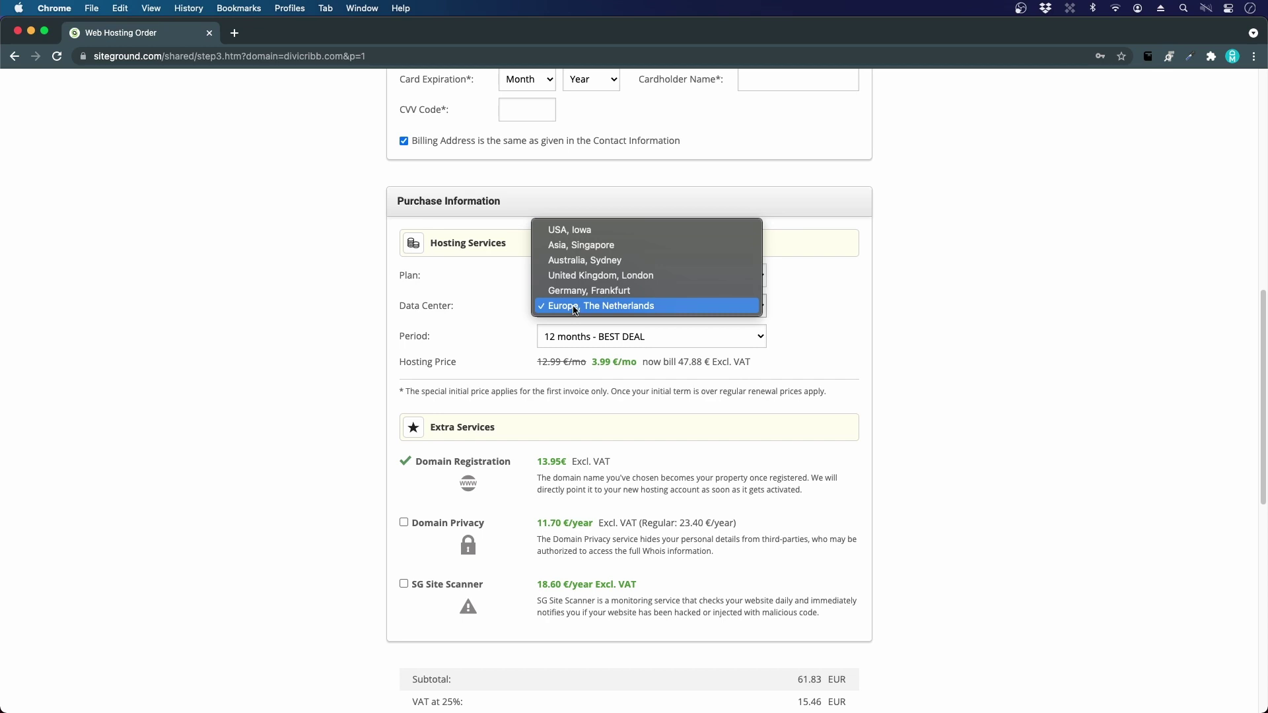
click(603, 231)
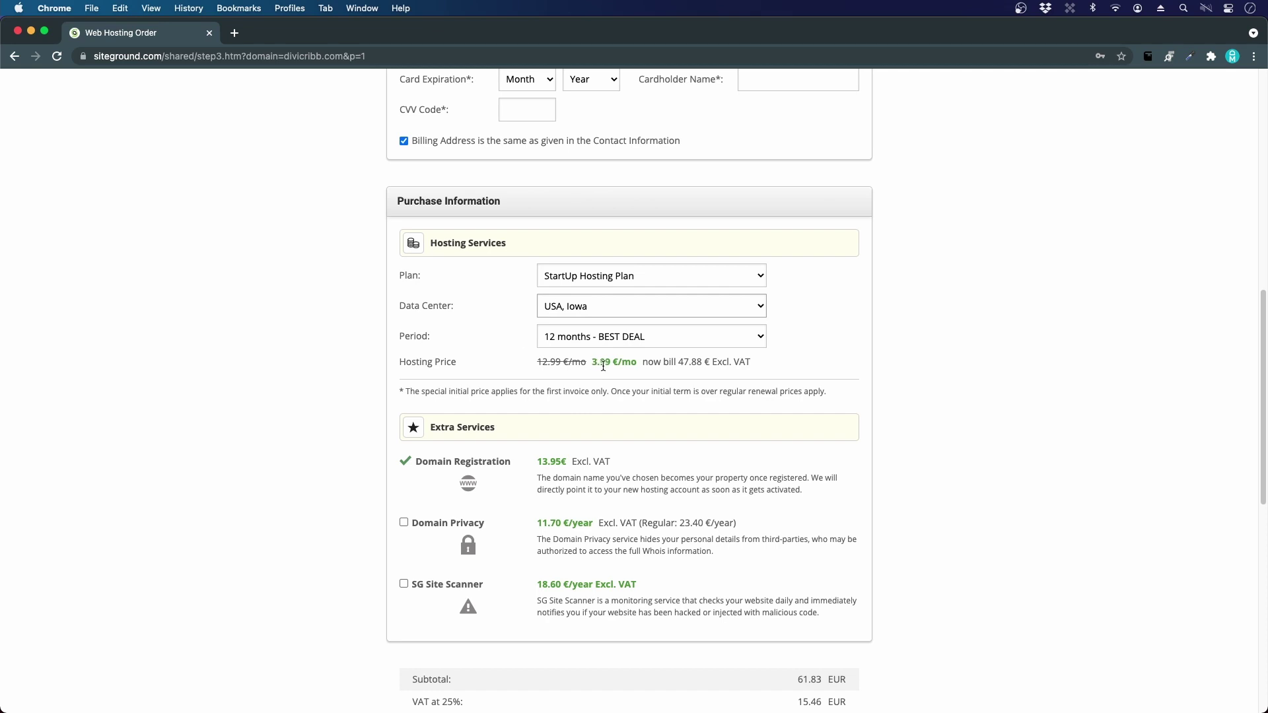
scroll(602, 366, down, 3)
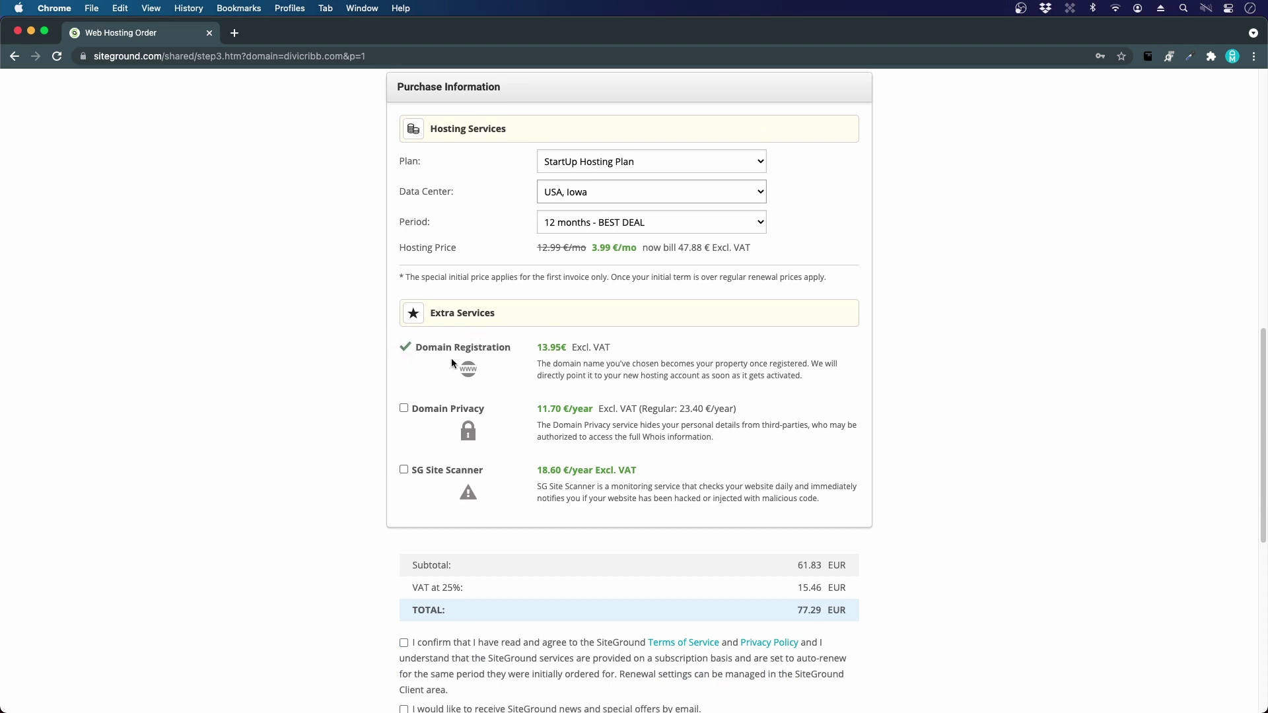
Scroll to the order total and tick the Terms of Service and Privacy Policy agreement.
scroll(472, 380, down, 1)
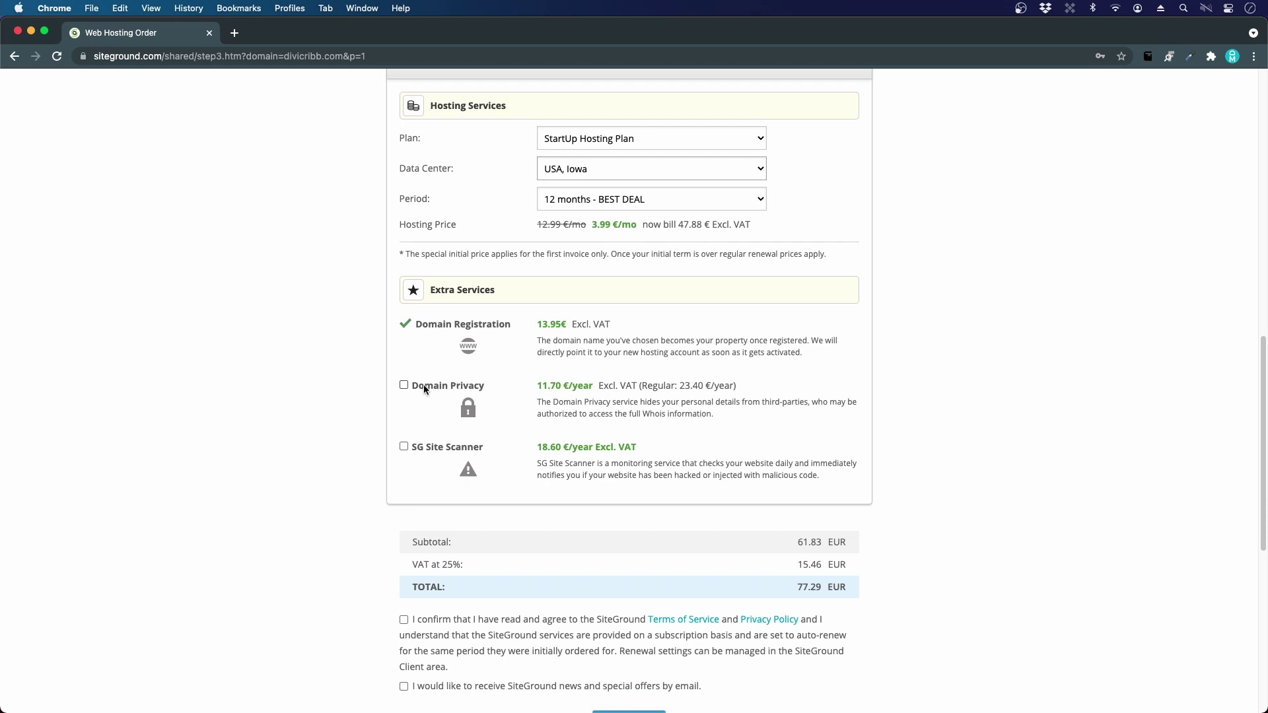
scroll(570, 431, down, 3)
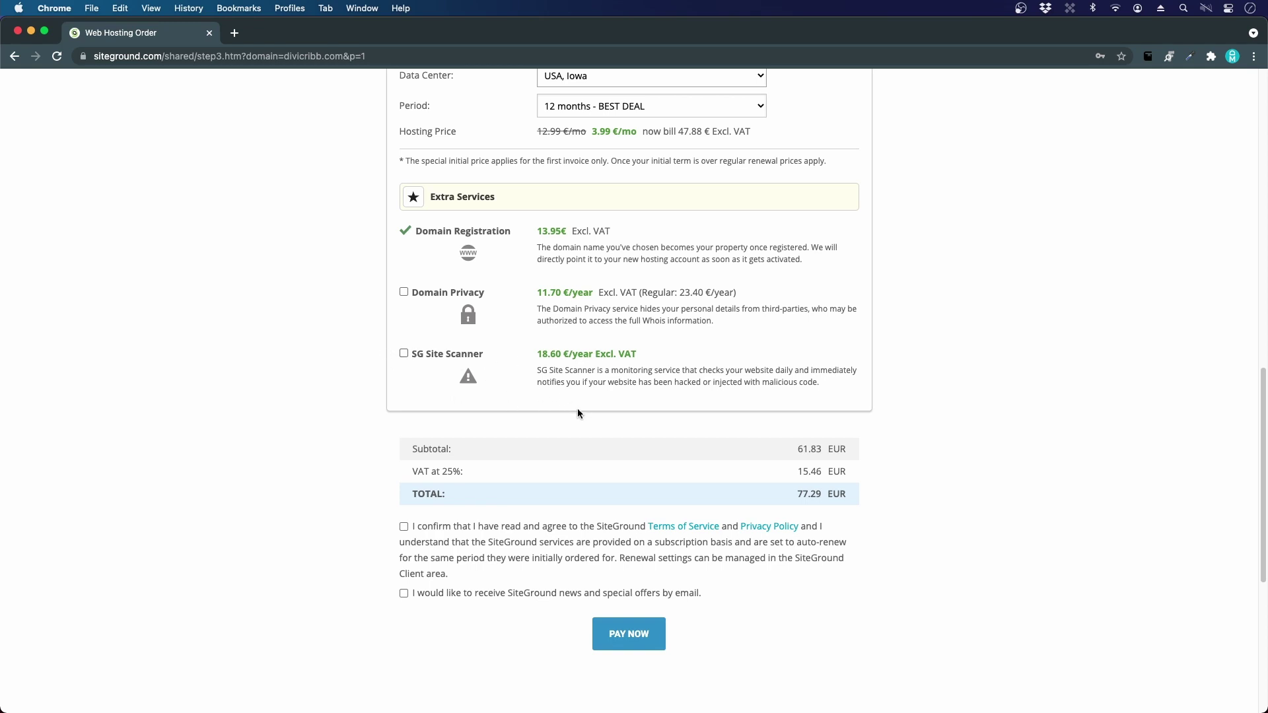
scroll(576, 415, down, 1)
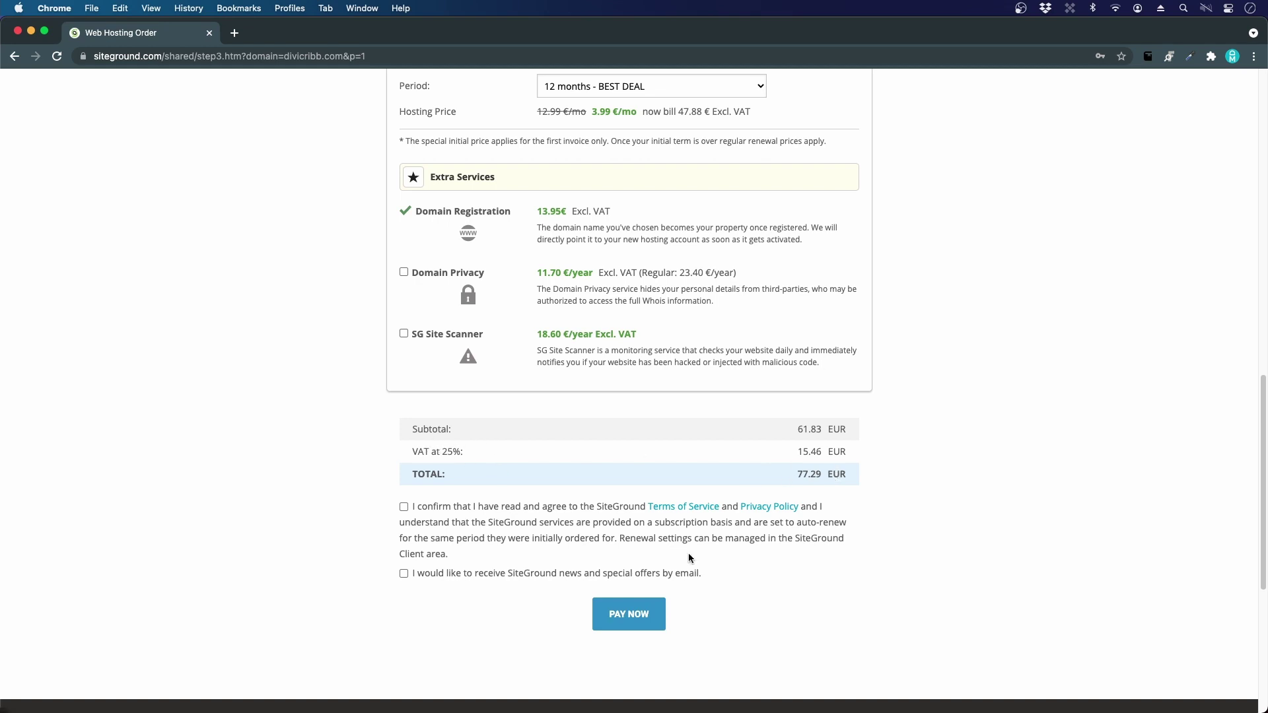
click(404, 507)
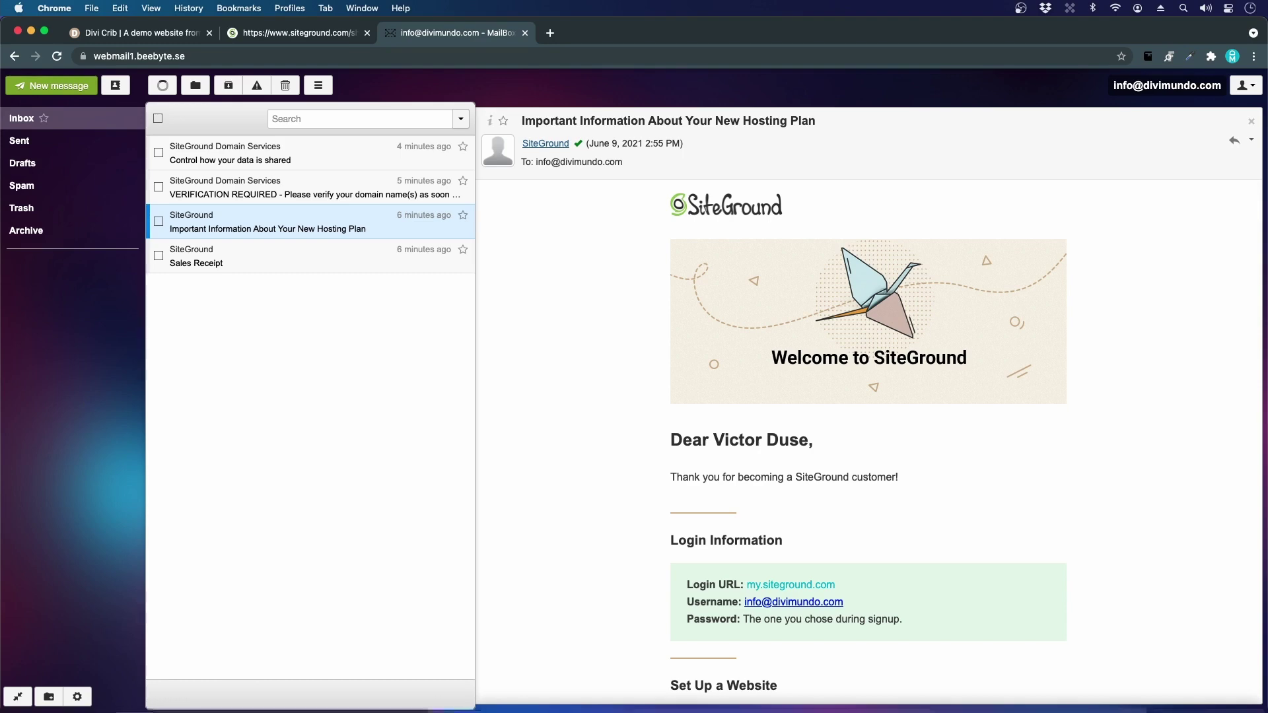
Open the VERIFICATION REQUIRED email and follow its approve.domainadmin.com link.
scroll(882, 508, down, 3)
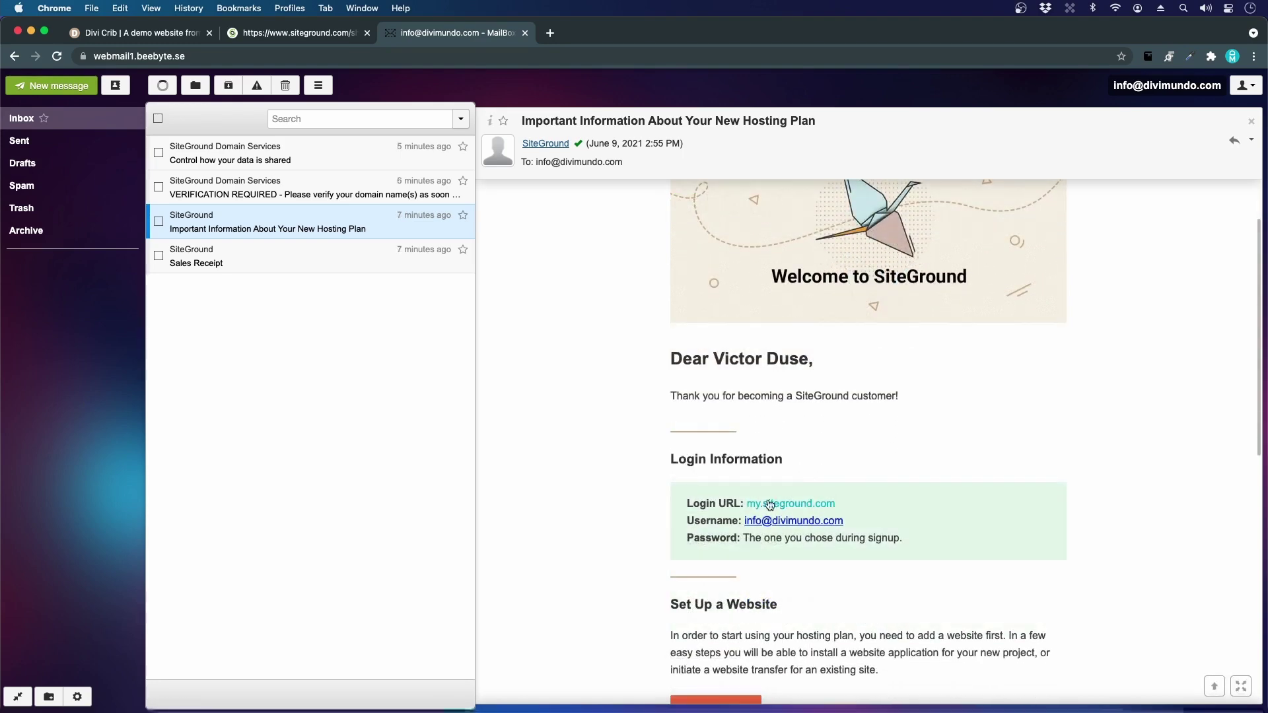
click(224, 201)
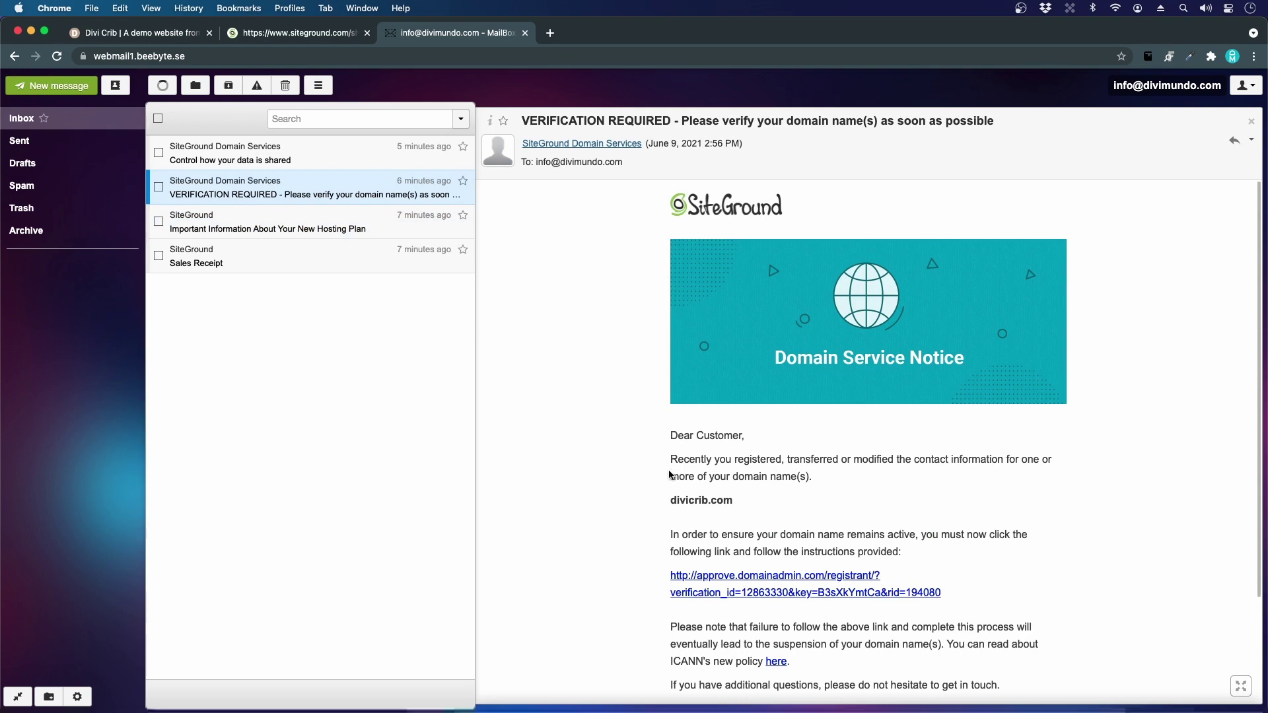
click(769, 594)
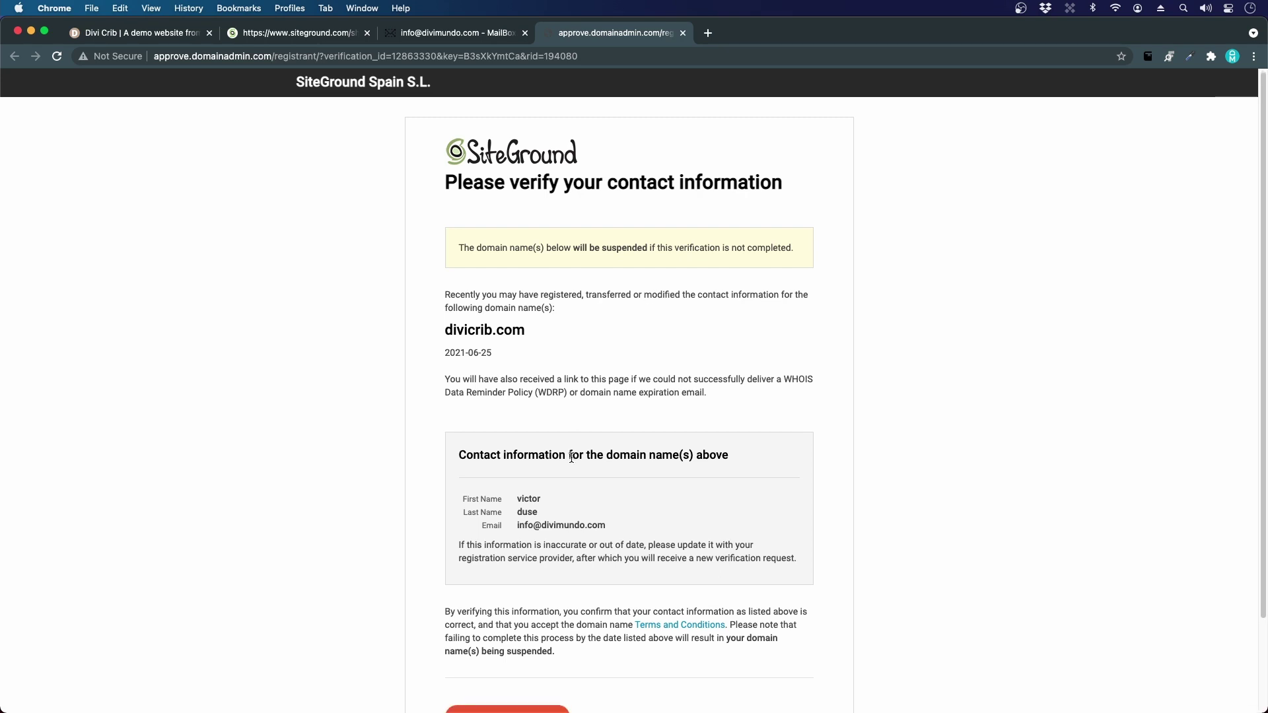
Confirm the divicrib.com contact details with VERIFY INFORMATION.
scroll(569, 456, down, 3)
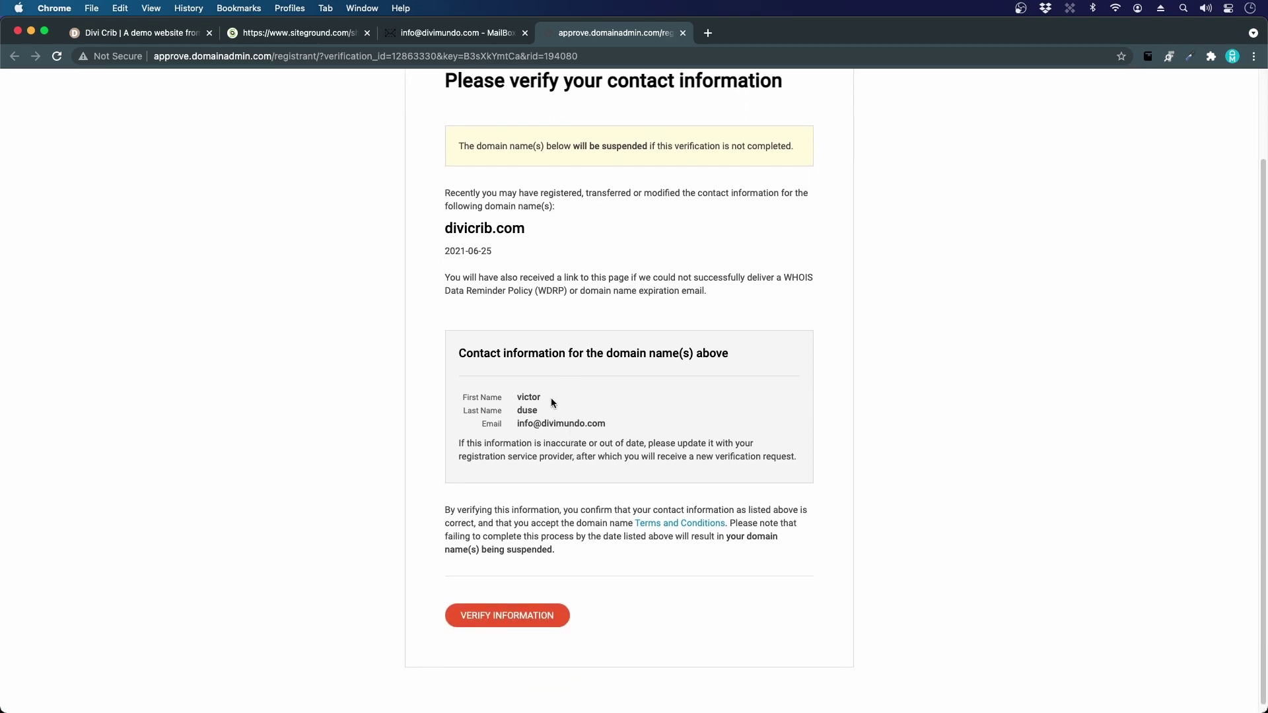
click(540, 627)
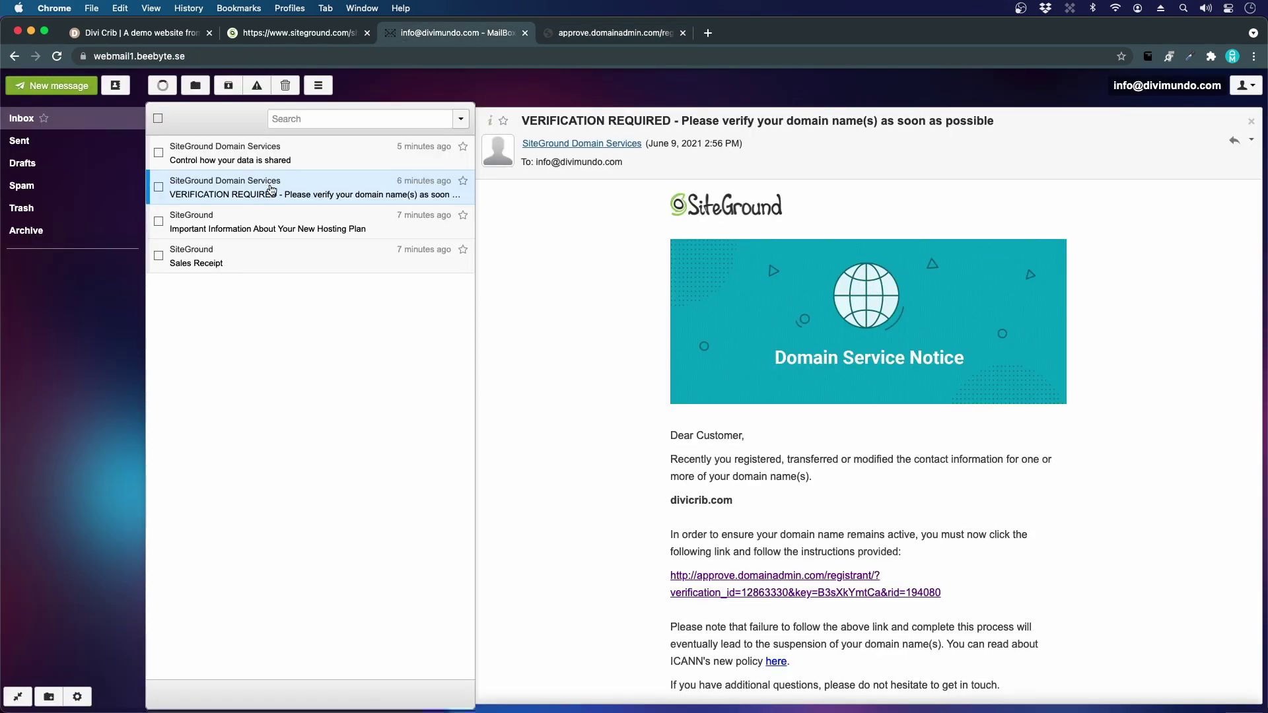
Switch to the siteground.com tab showing 'Your account was successfully created'.
click(406, 36)
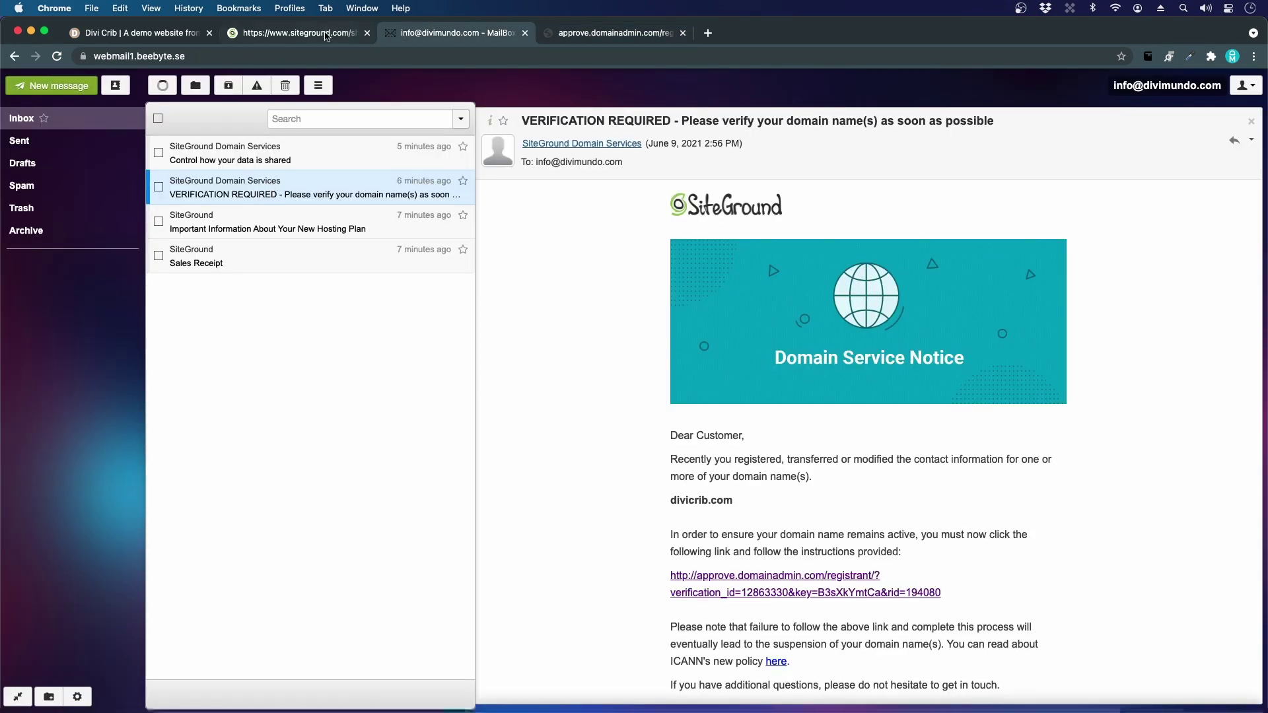
click(325, 37)
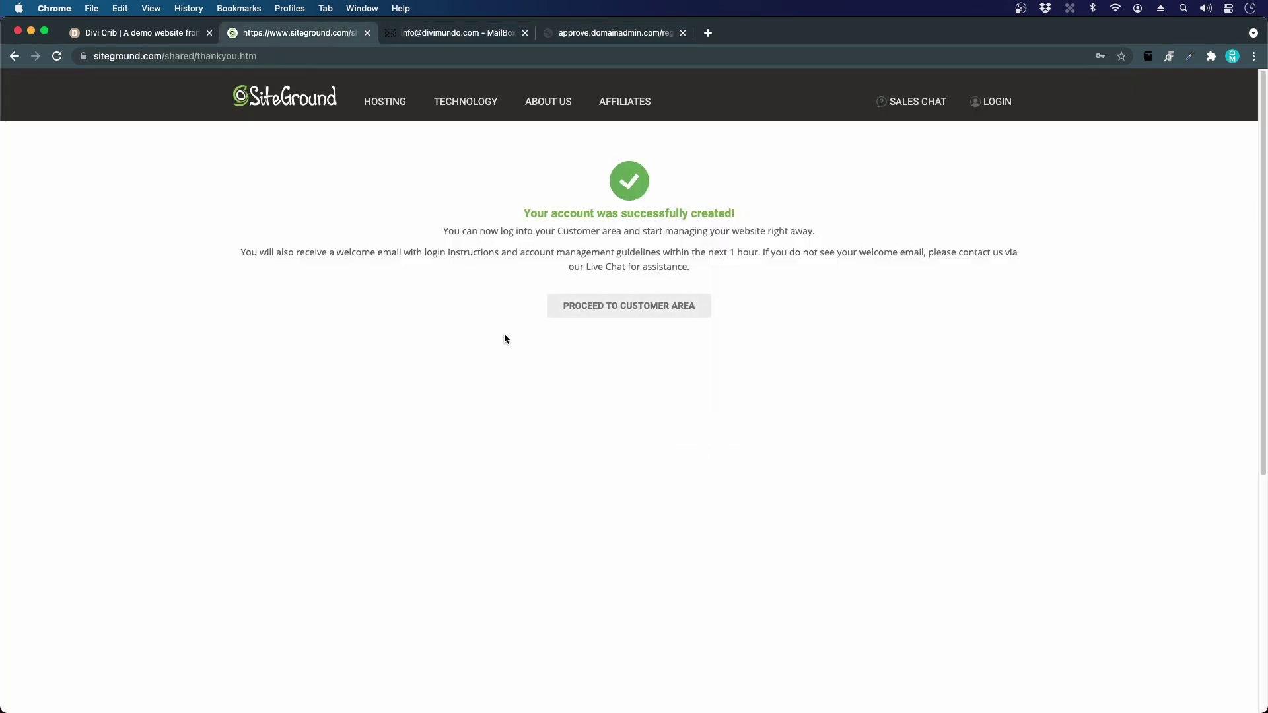